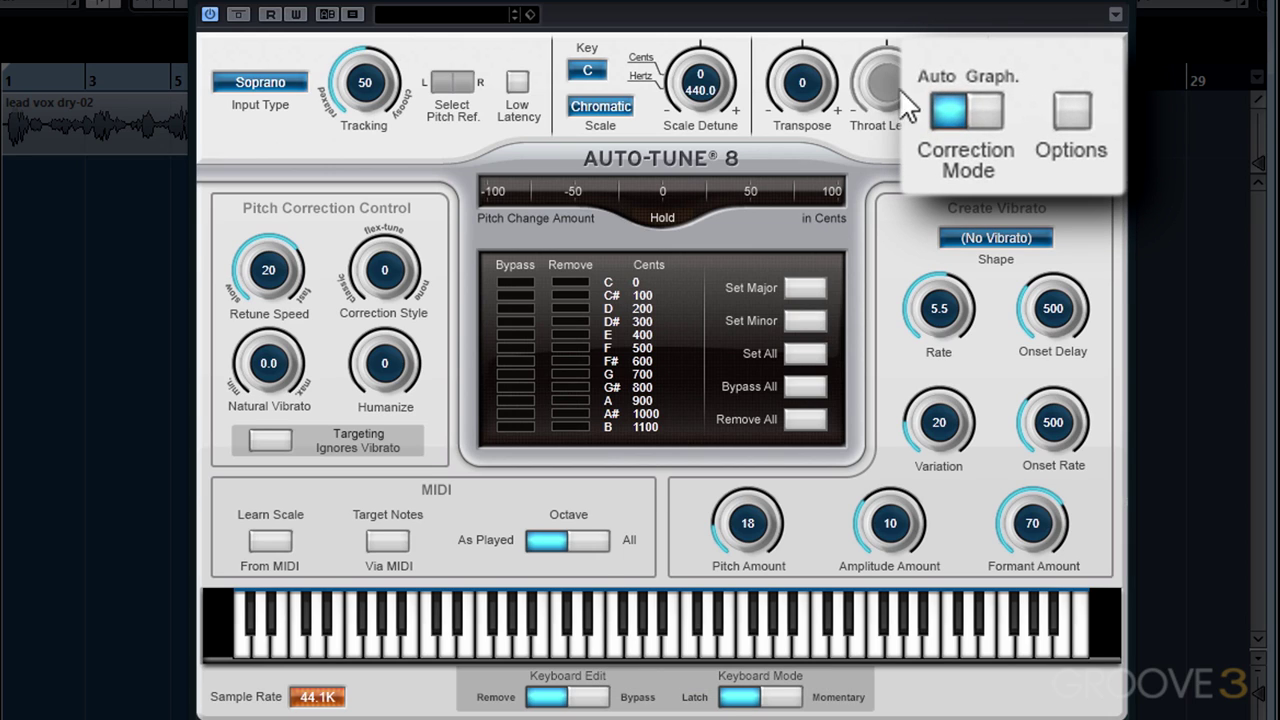
- Toggle between the Graph and Auto correction modes, ending in Auto mode
{"action": "left_click", "coordinate": [986, 110]}
{"action": "left_click", "coordinate": [958, 111]}
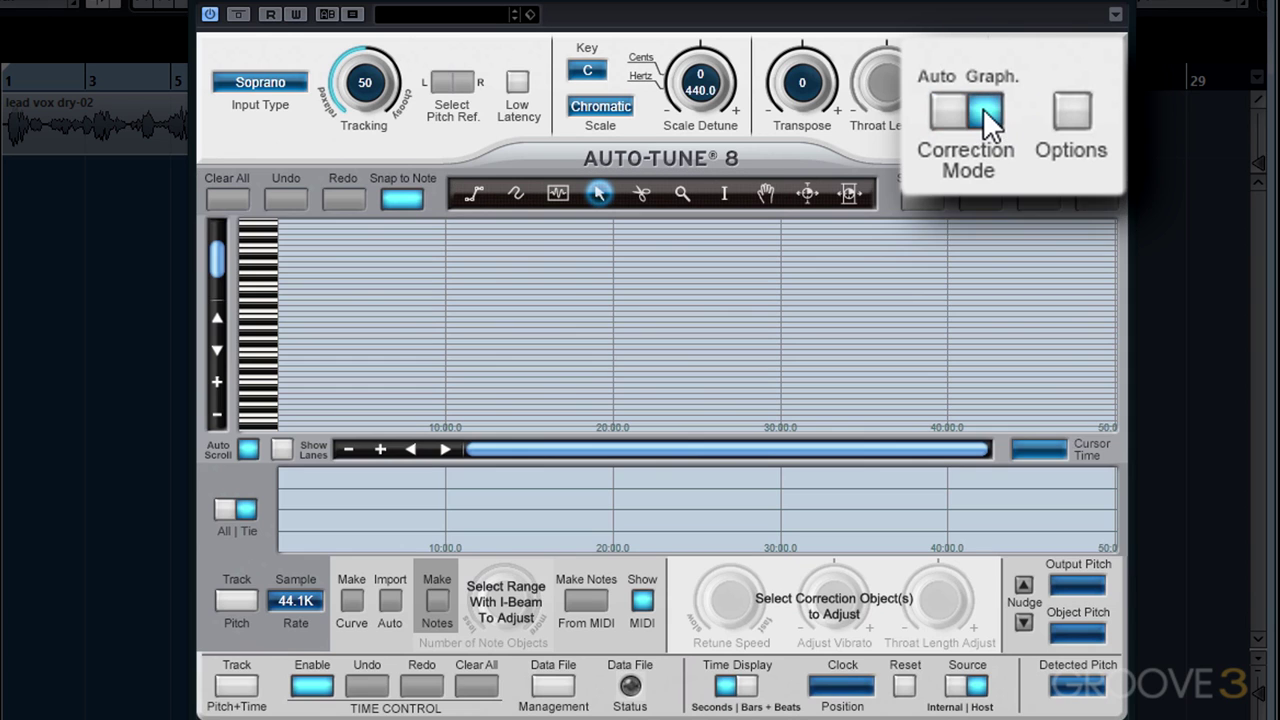
{"action": "left_click", "coordinate": [988, 112]}
{"action": "left_click", "coordinate": [1019, 82]}
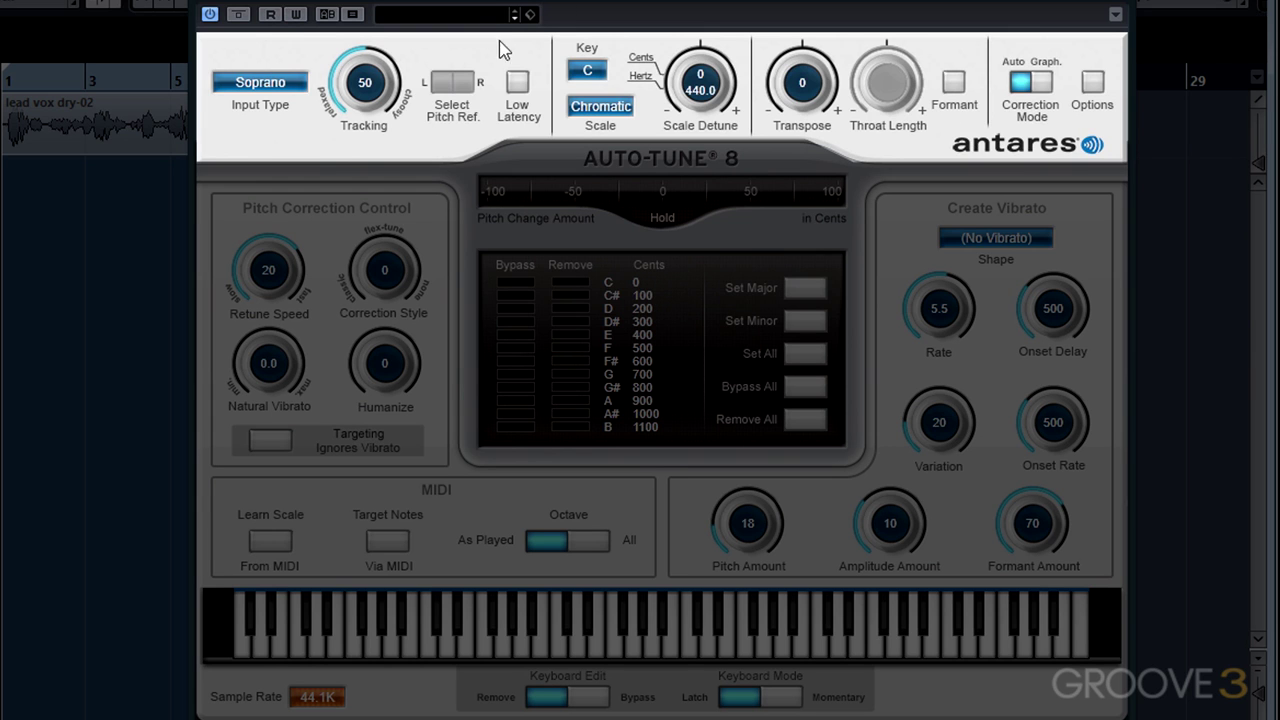
{"action": "left_click", "coordinate": [1046, 84]}
{"action": "left_click", "coordinate": [1024, 84]}
{"action": "left_click", "coordinate": [1024, 84]}
{"action": "left_click", "coordinate": [1024, 84]}
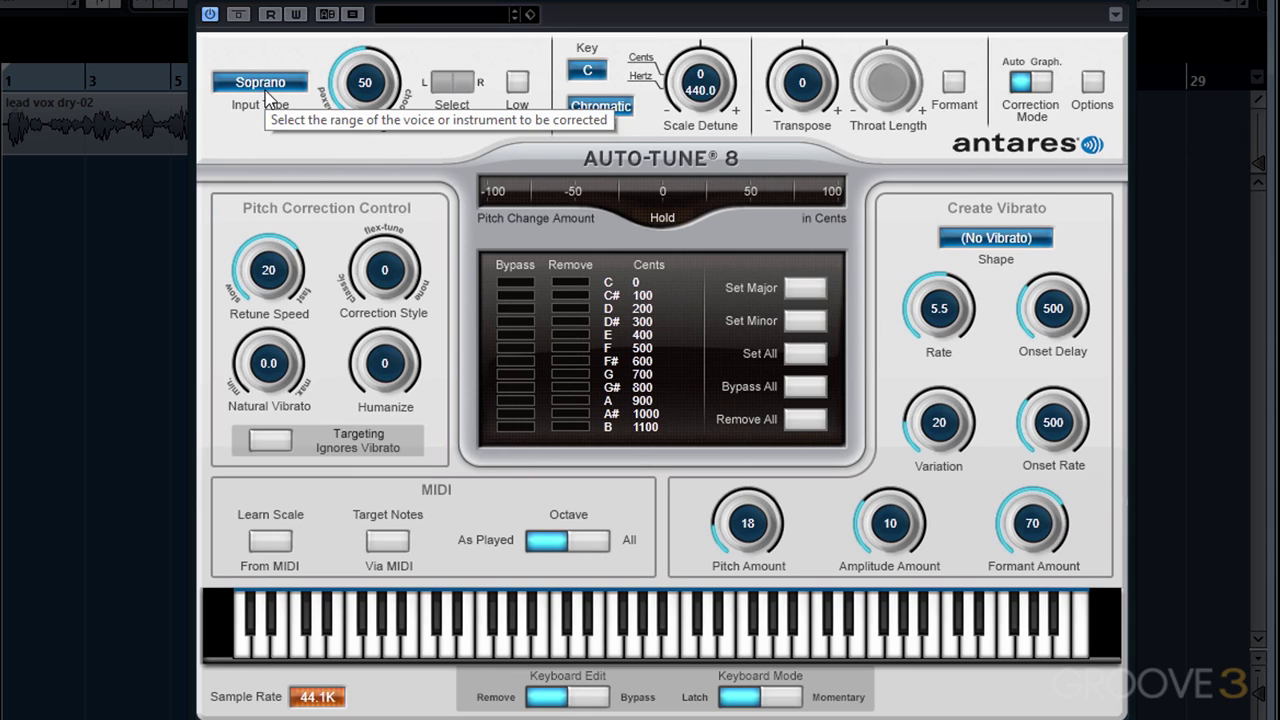
- Choose Bass Inst as the input type after first dismissing the list unchanged
{"action": "left_click", "coordinate": [266, 86]}
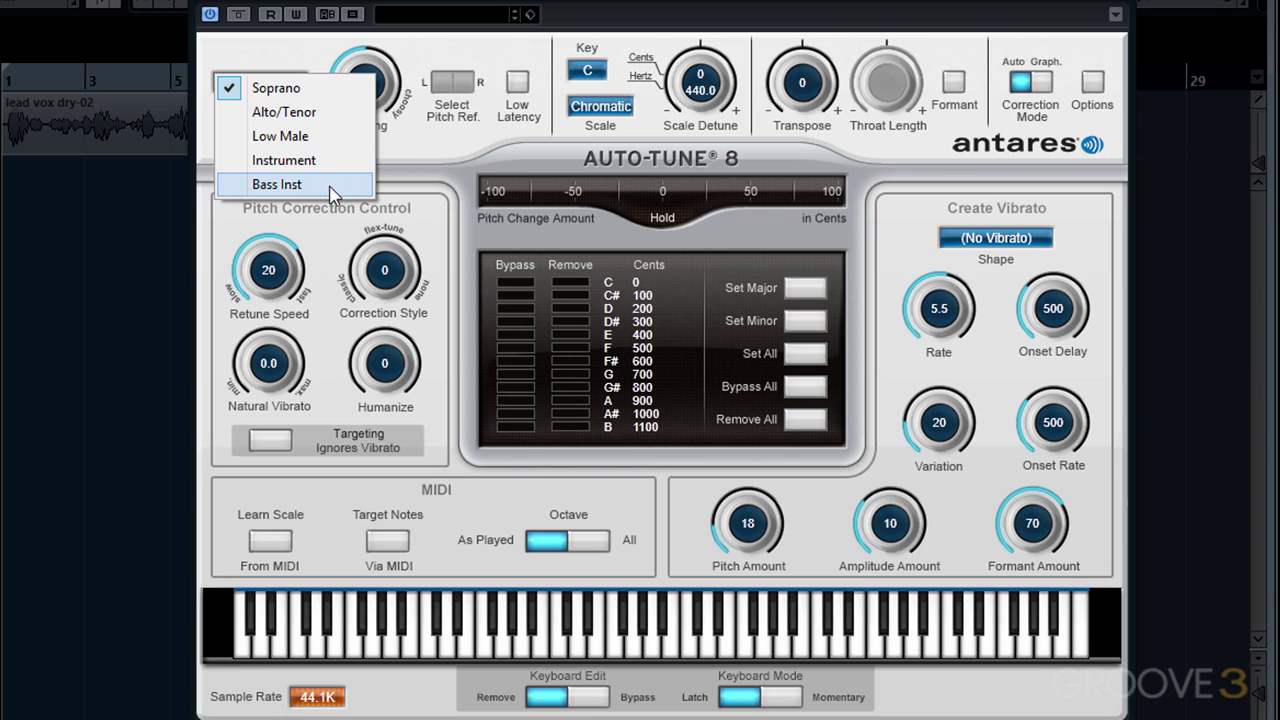
{"action": "left_click", "coordinate": [390, 185]}
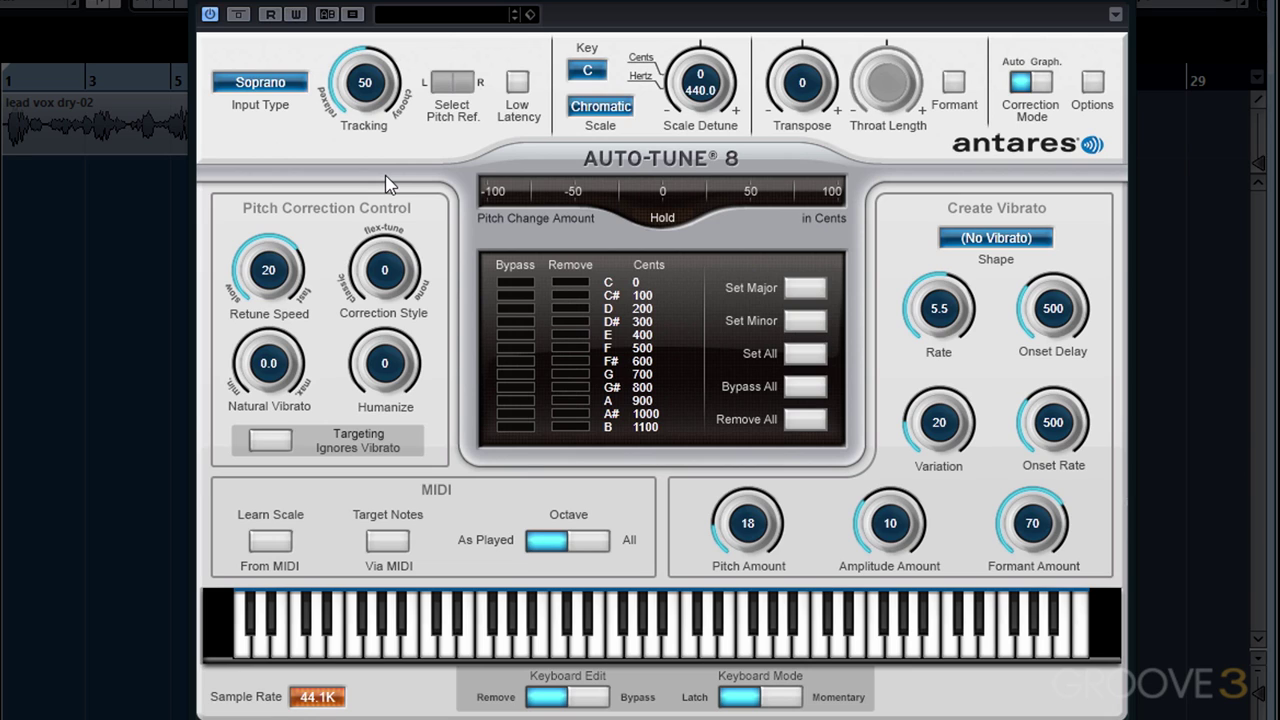
{"action": "left_click", "coordinate": [260, 82]}
{"action": "left_click", "coordinate": [268, 186]}
{"action": "mouse_move", "coordinate": [372, 102]}
{"action": "left_mouse_down"}
{"action": "mouse_move", "coordinate": [377, 46]}
{"action": "mouse_move", "coordinate": [386, 54]}
{"action": "mouse_move", "coordinate": [377, 47]}
{"action": "mouse_move", "coordinate": [362, 124]}
{"action": "left_mouse_up"}
{"action": "left_click", "coordinate": [378, 55], "text": "ctrl"}
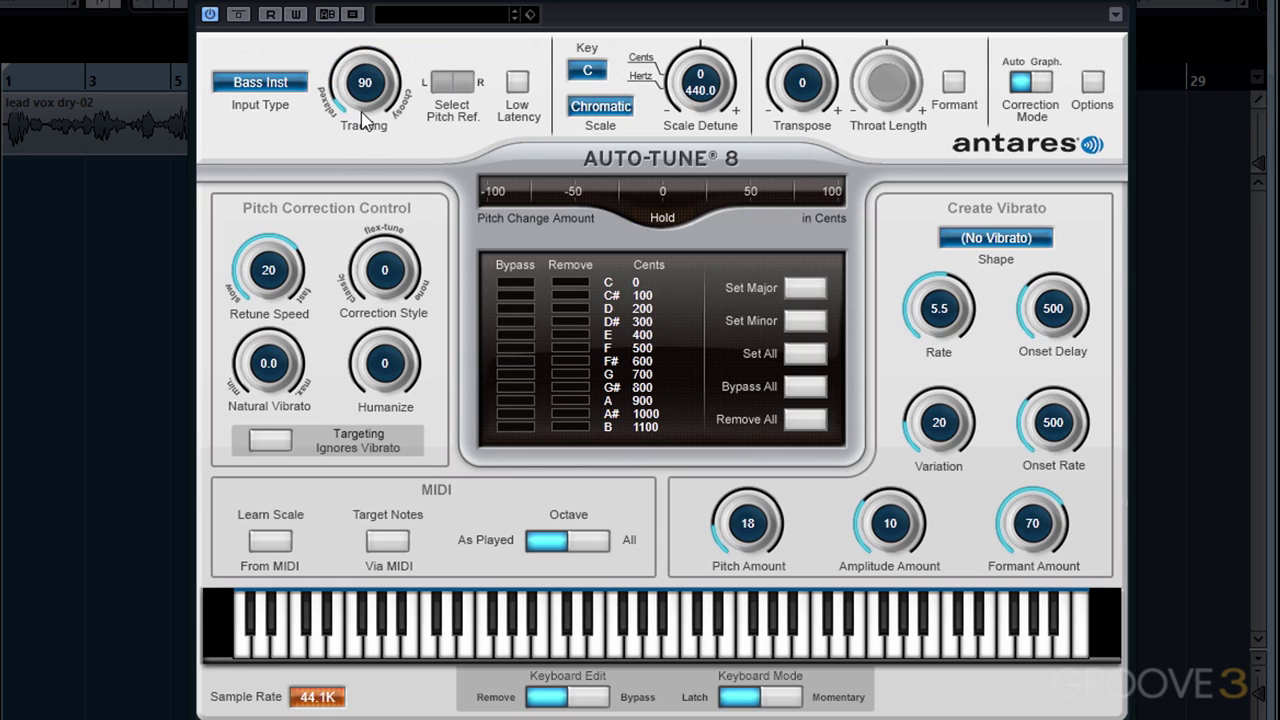
{"action": "left_click", "coordinate": [368, 105], "text": "ctrl"}
{"action": "left_click", "coordinate": [578, 107]}
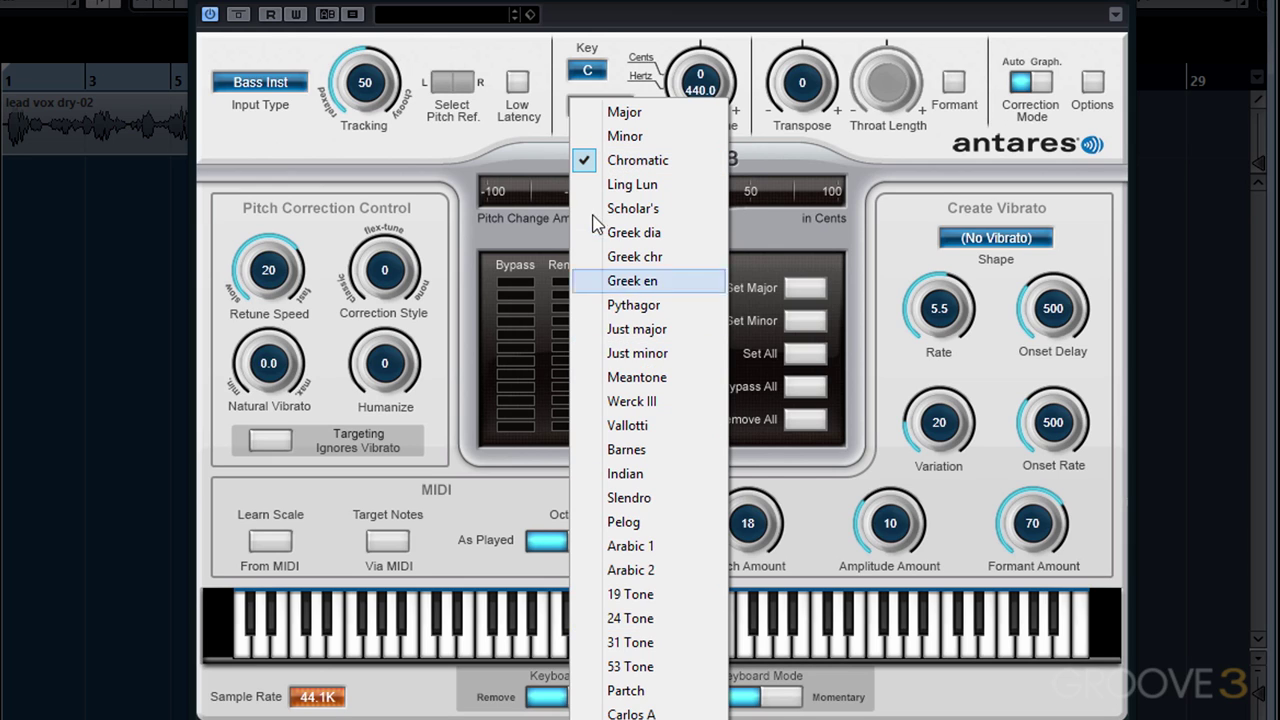
{"action": "left_click", "coordinate": [600, 160]}
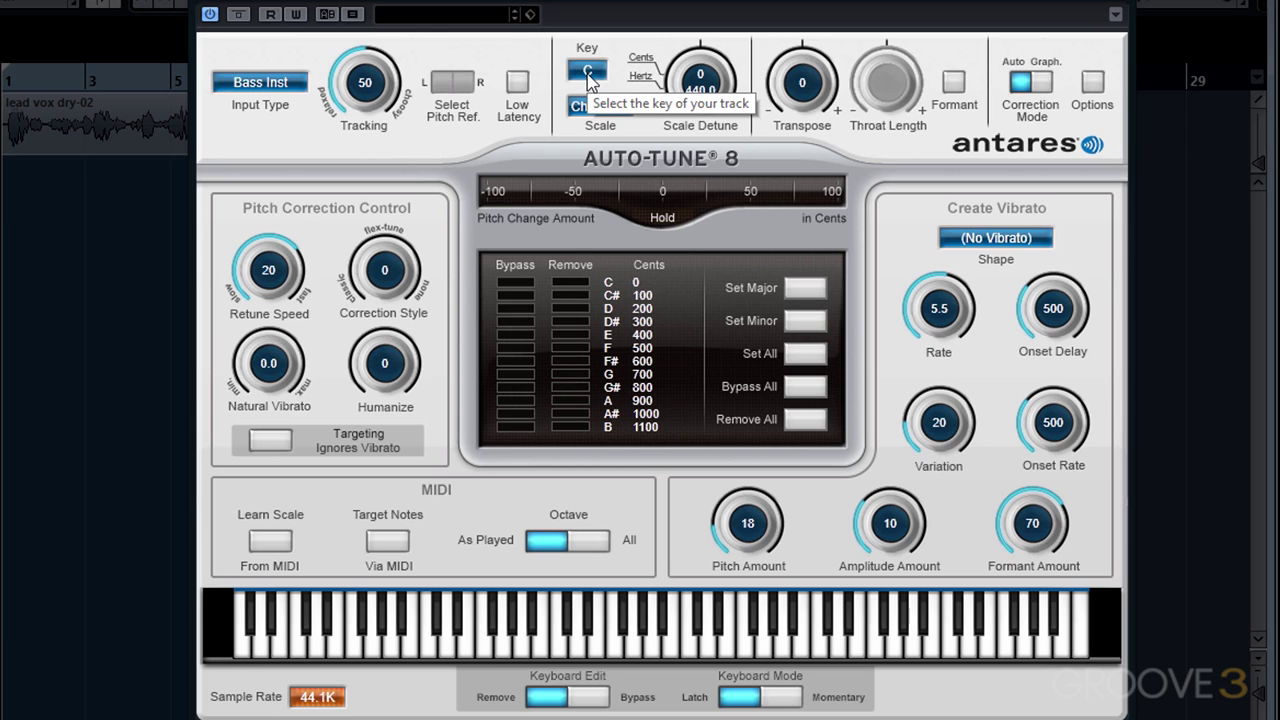
- Set the key to Eb and the scale to Major
{"action": "left_click", "coordinate": [588, 76]}
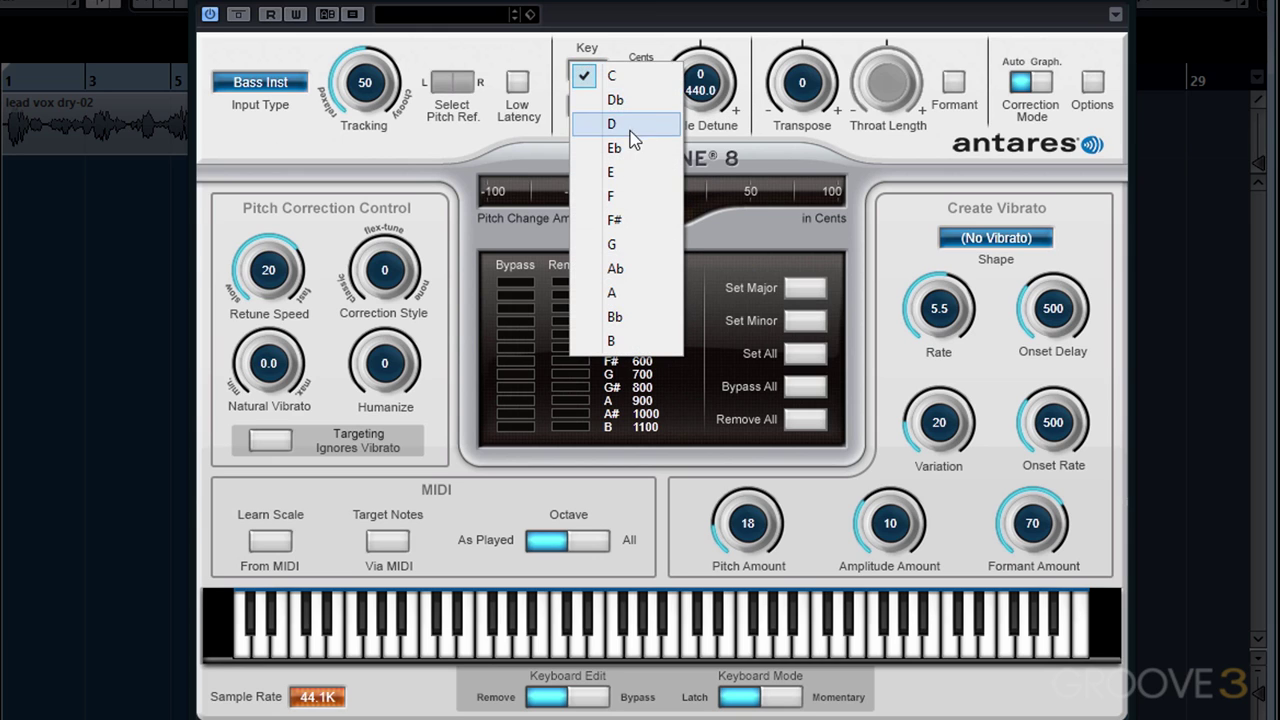
{"action": "left_click", "coordinate": [614, 148]}
{"action": "left_click", "coordinate": [600, 106]}
{"action": "left_click", "coordinate": [610, 130]}
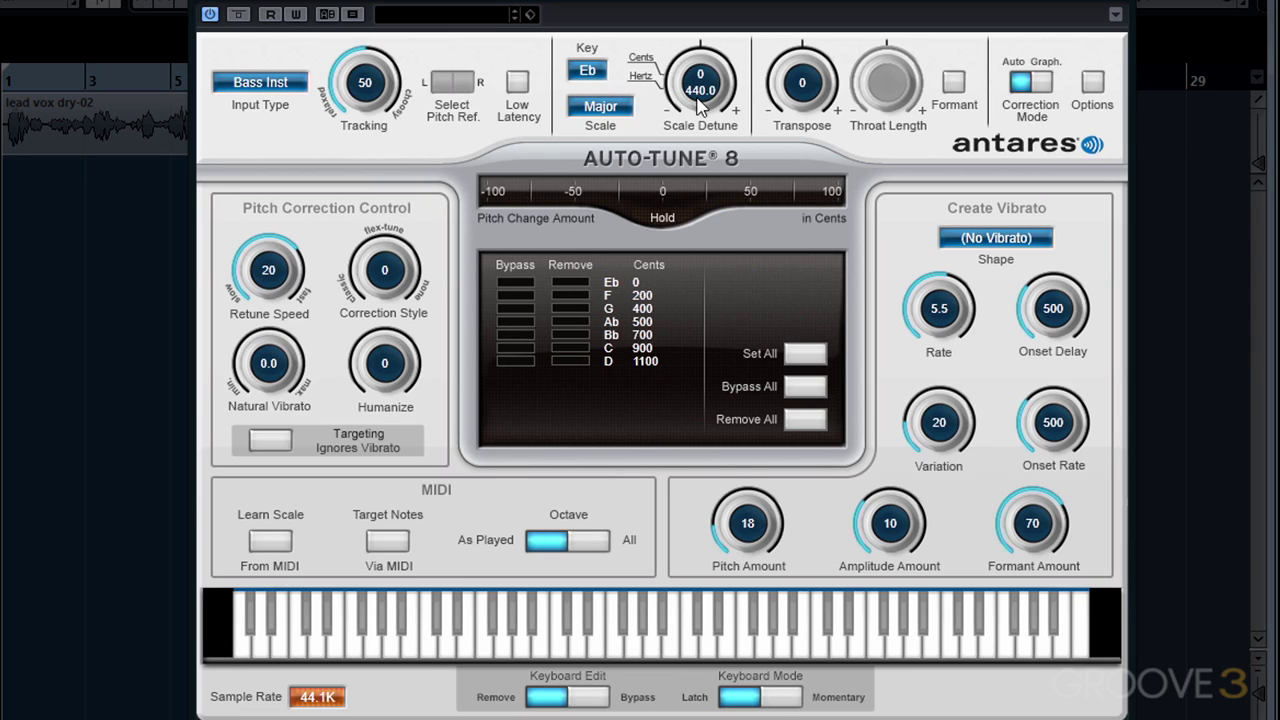
- Detune the scale to -27 cents, then reset it to 440 Hz
{"action": "mouse_move", "coordinate": [697, 98]}
{"action": "left_mouse_down"}
{"action": "mouse_move", "coordinate": [700, 118]}
{"action": "mouse_move", "coordinate": [705, 95]}
{"action": "left_mouse_up"}
{"action": "left_click", "coordinate": [701, 117], "text": "ctrl"}
{"action": "left_click", "coordinate": [705, 95], "text": "ctrl"}
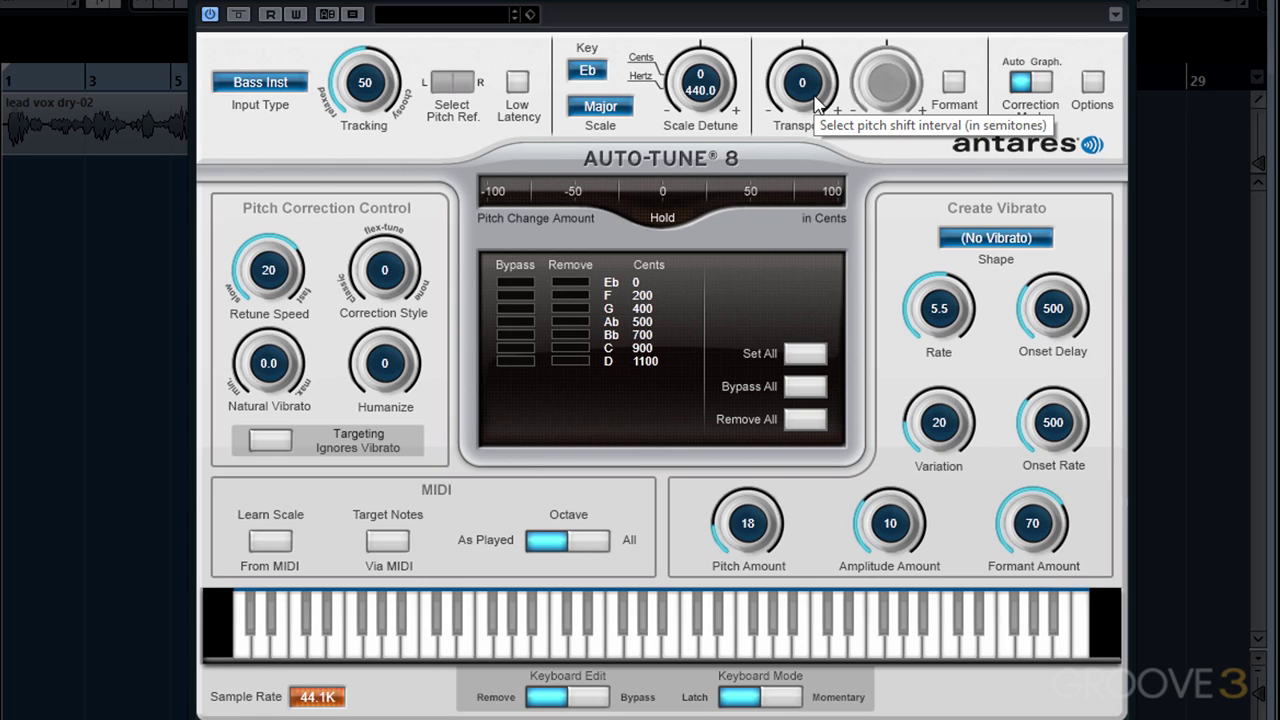
- Try Transpose +2, reset it, set it to -1, and toggle Formant on and off
{"action": "mouse_move", "coordinate": [815, 100]}
{"action": "left_mouse_down"}
{"action": "mouse_move", "coordinate": [824, 80]}
{"action": "mouse_move", "coordinate": [820, 92]}
{"action": "left_mouse_up"}
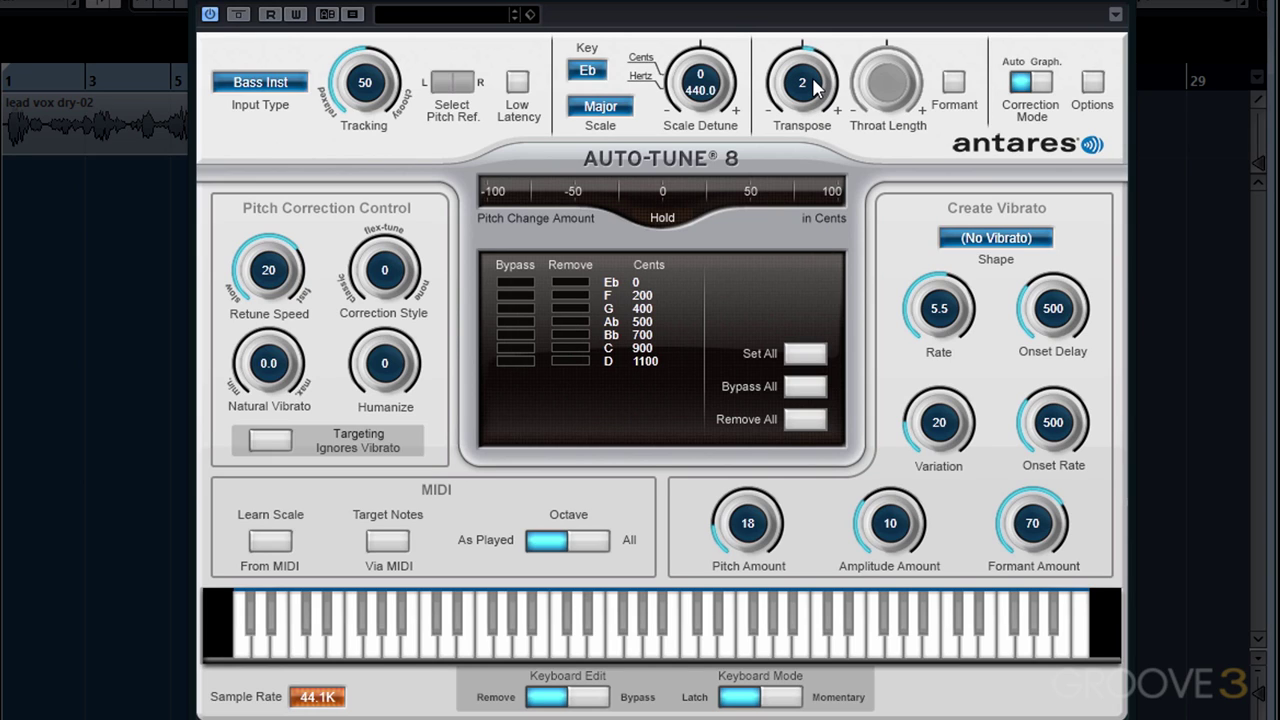
{"action": "left_click", "coordinate": [814, 87], "text": "ctrl"}
{"action": "left_click_drag", "start_coordinate": [810, 83], "coordinate": [808, 86]}
{"action": "left_click", "coordinate": [955, 82]}
{"action": "left_click", "coordinate": [960, 86]}
- Toggle Formant correction off and back on, leaving it enabled
{"action": "left_click", "coordinate": [960, 86]}
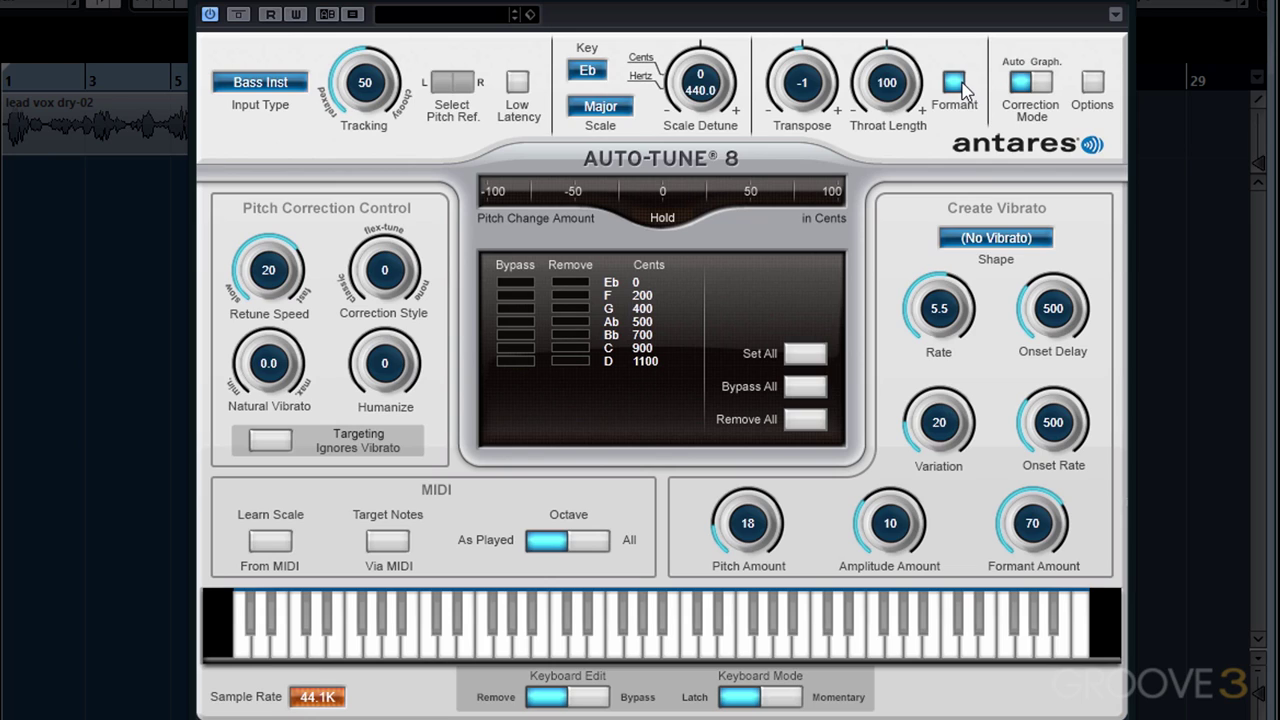
{"action": "left_click", "coordinate": [955, 84]}
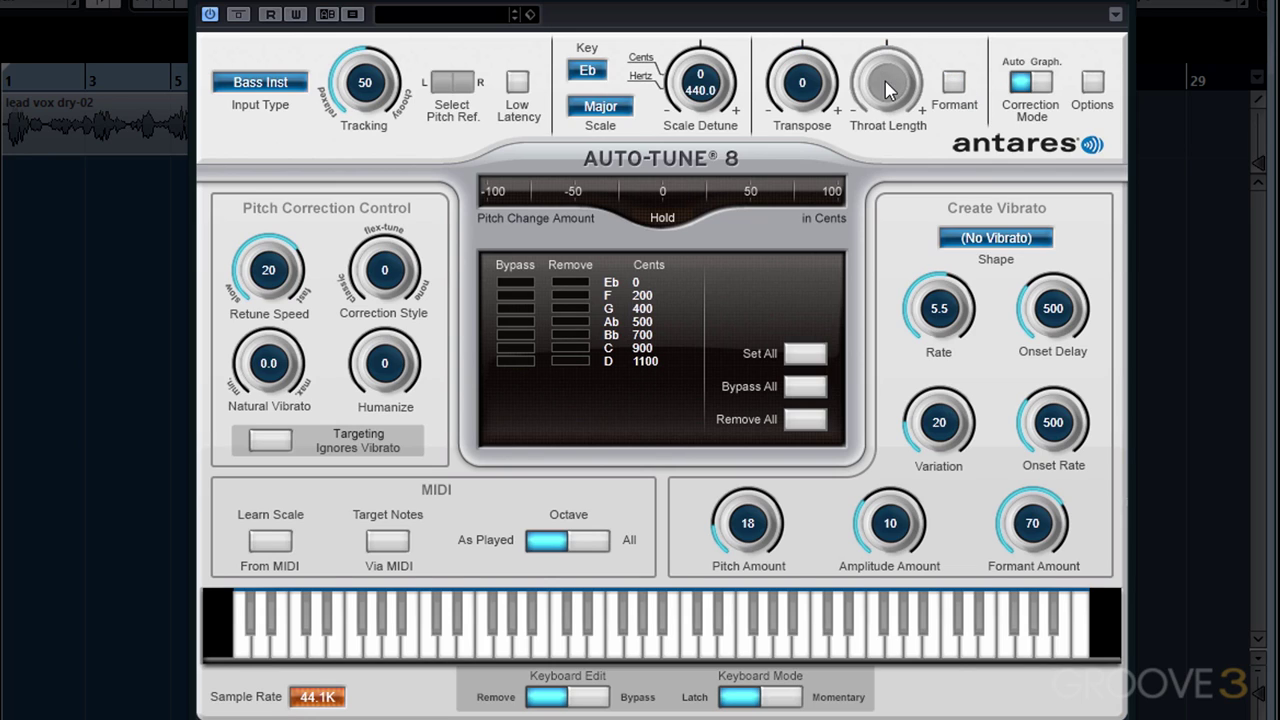
{"action": "left_click", "coordinate": [956, 84]}
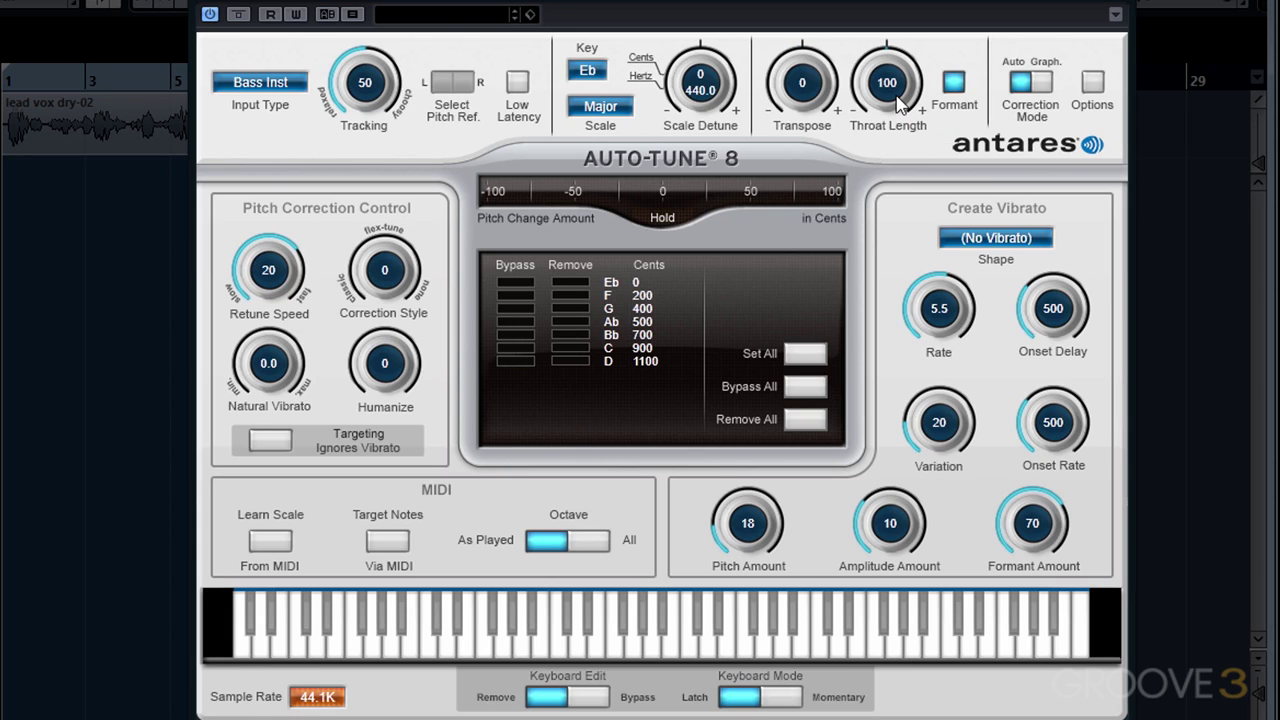
- Try Throat Length at 91 and 82, resetting it to 100 each time
{"action": "left_click_drag", "start_coordinate": [897, 103], "coordinate": [895, 70]}
{"action": "left_click", "coordinate": [890, 120], "text": "ctrl"}
{"action": "left_click_drag", "start_coordinate": [895, 70], "coordinate": [889, 150]}
{"action": "left_click", "coordinate": [898, 72], "text": "ctrl"}
- In the plug-in Options, change buffer seconds to 180, then restore 3000
{"action": "left_click", "coordinate": [1090, 86]}
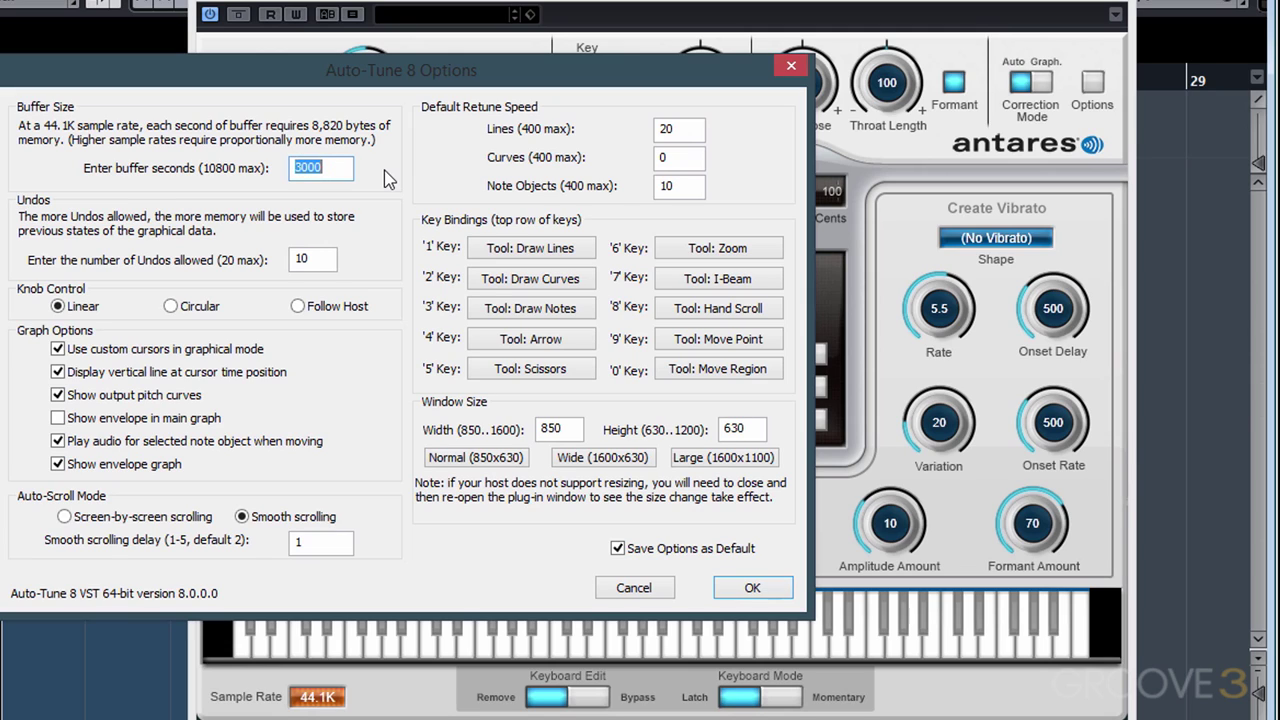
{"action": "type", "text": "180"}
{"action": "double_click", "coordinate": [338, 167]}
{"action": "type", "text": "3000"}
{"action": "left_click", "coordinate": [302, 259]}
{"action": "double_click", "coordinate": [302, 259]}
{"action": "type", "text": "10"}
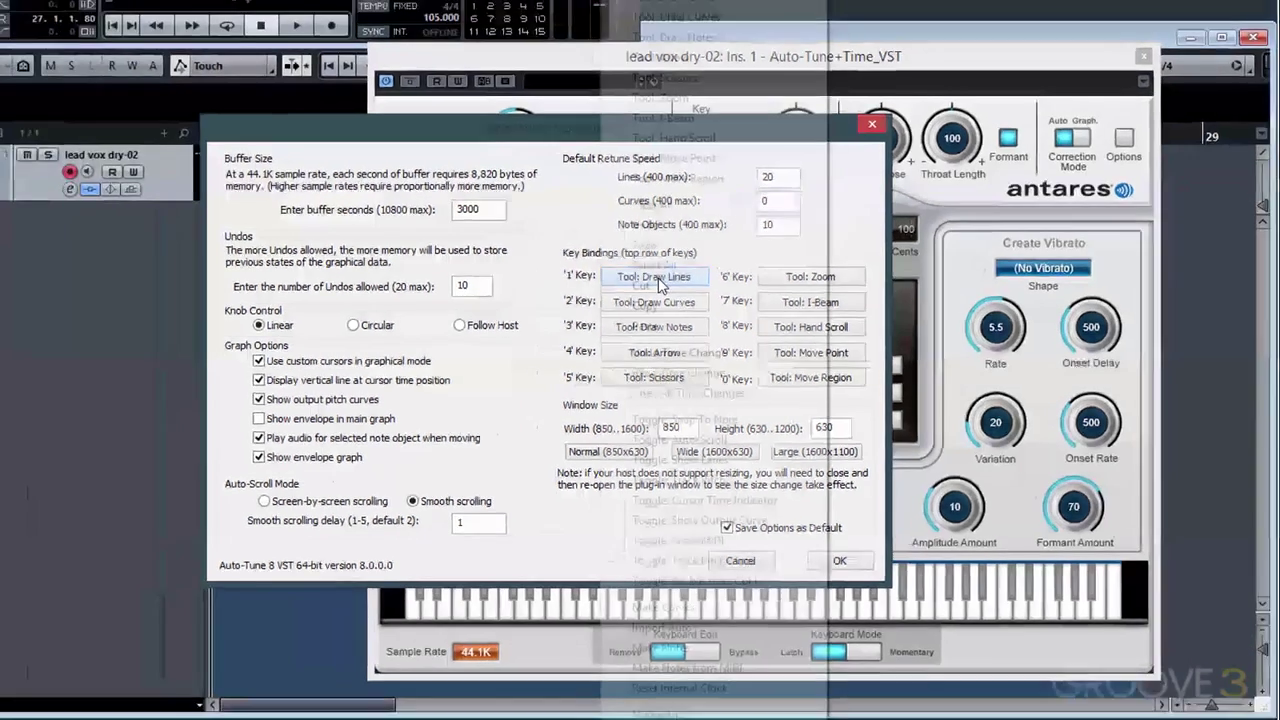
{"action": "left_click", "coordinate": [537, 252]}
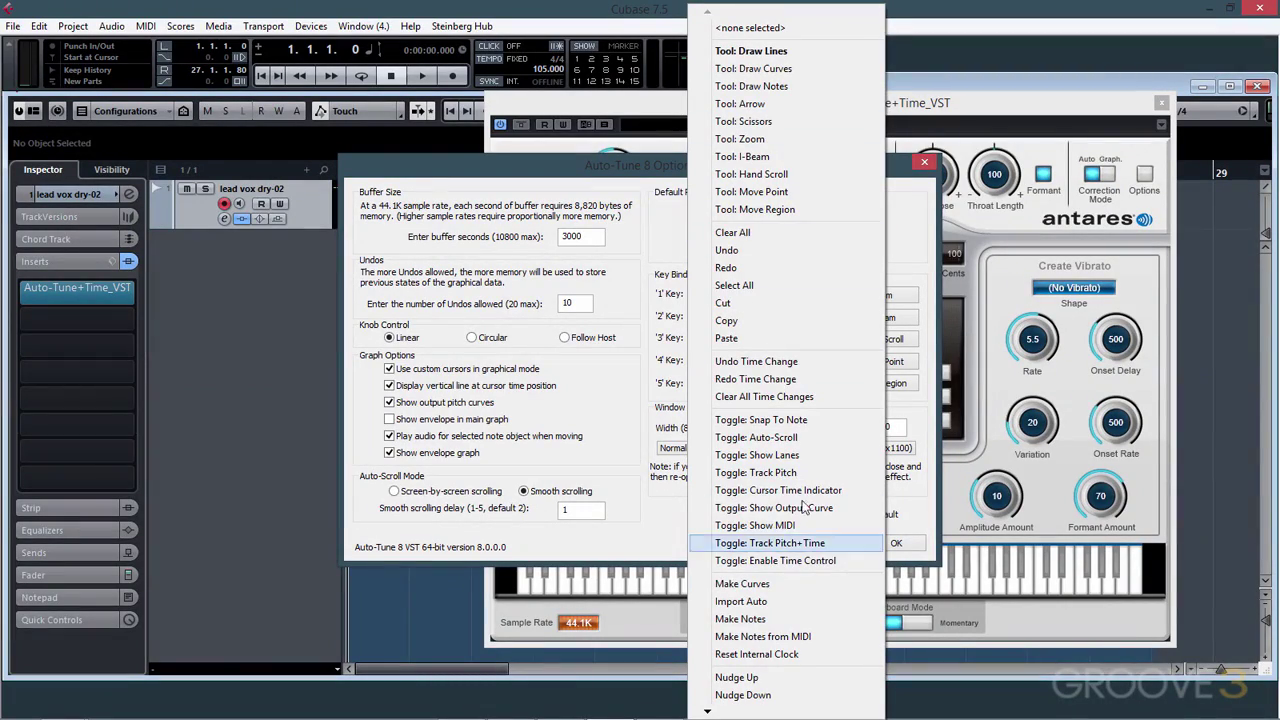
{"action": "left_click", "coordinate": [674, 235]}
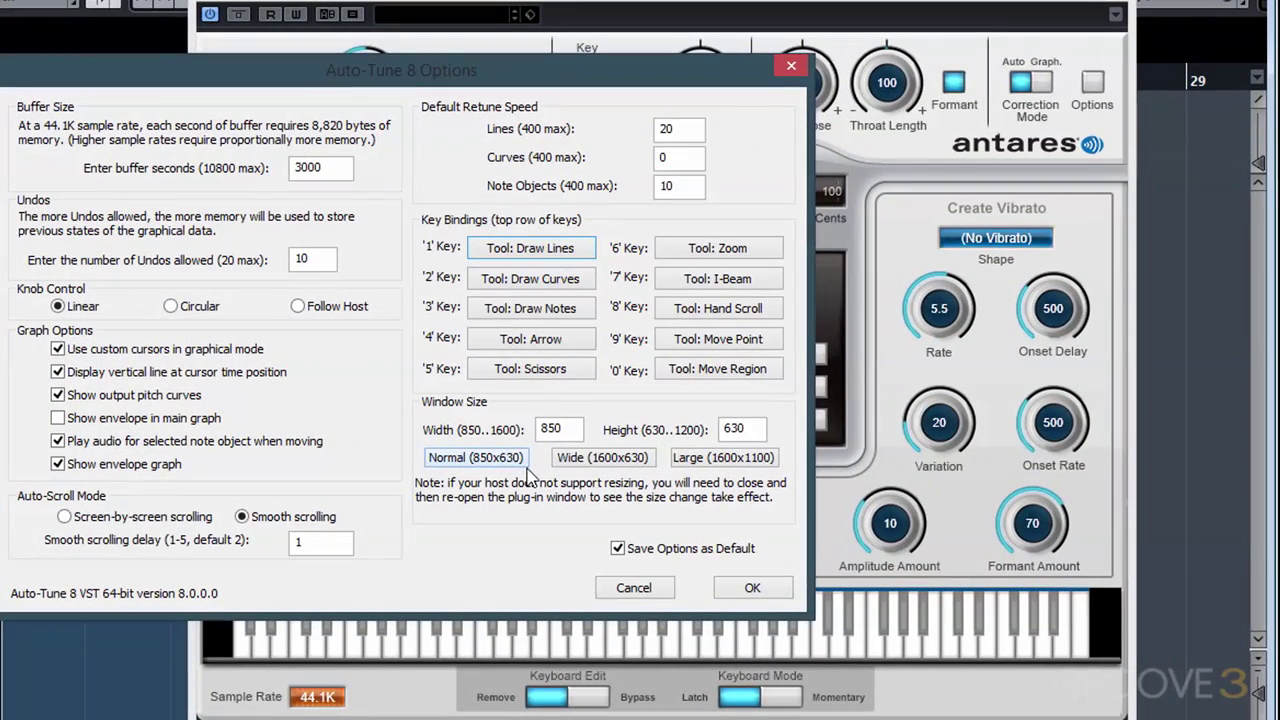